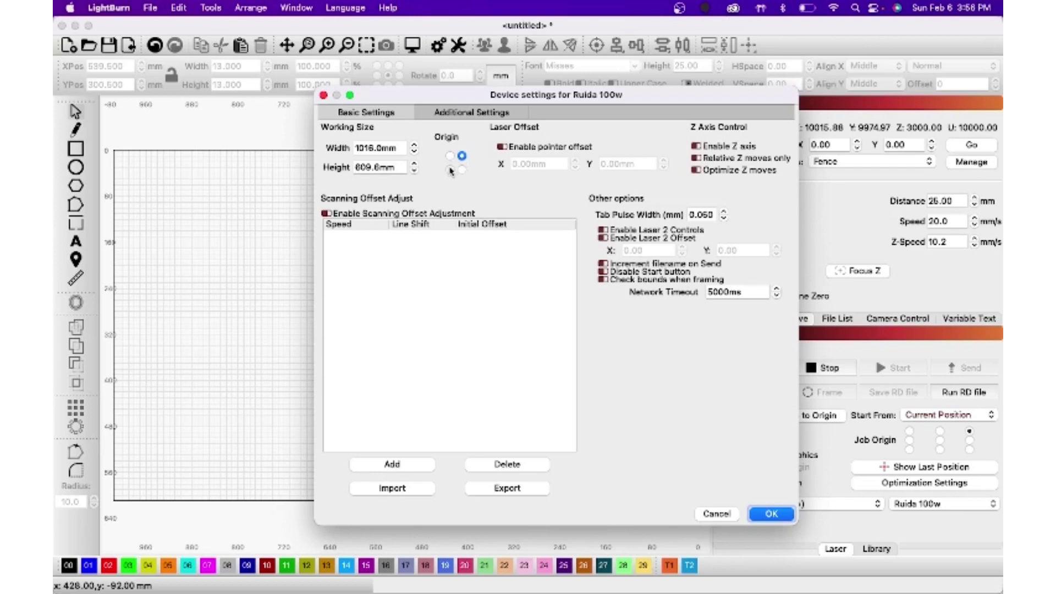
Set the device's origin to the upper-right corner and make jobs start from Absolute Coords
click(449, 157)
click(461, 156)
click(772, 514)
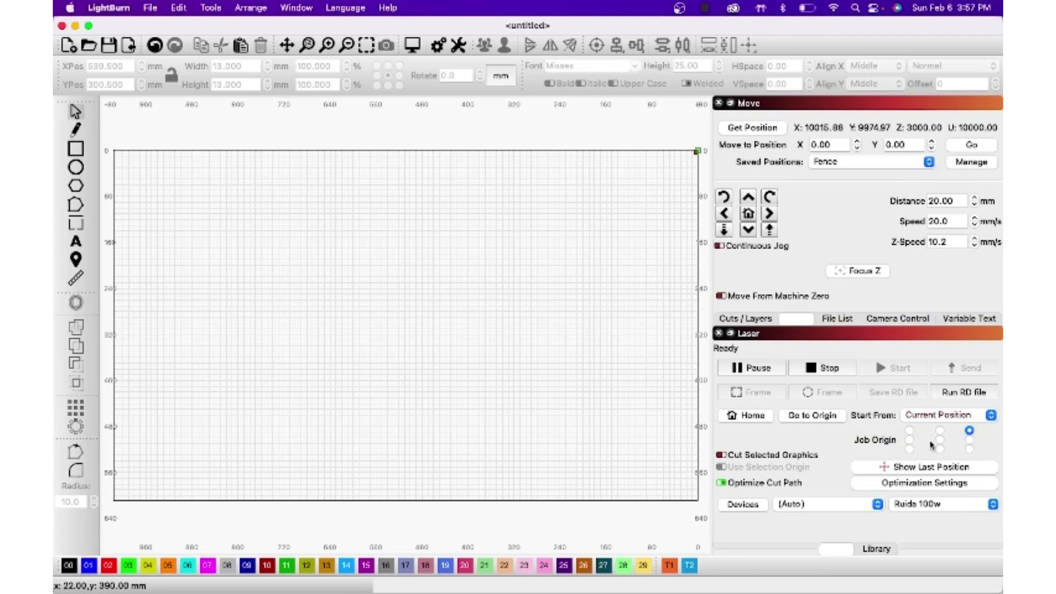
click(960, 417)
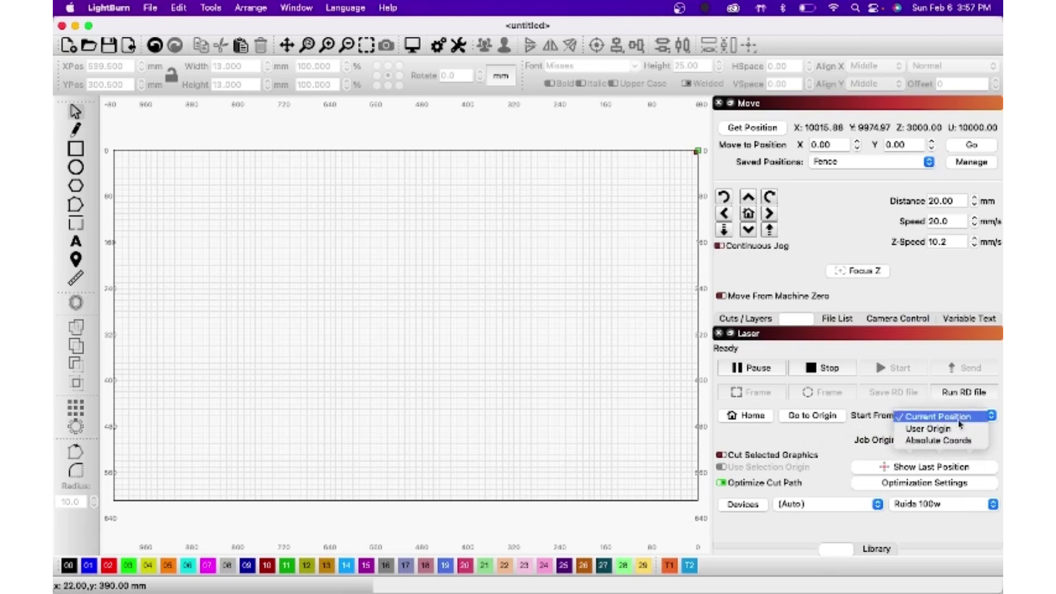
click(950, 441)
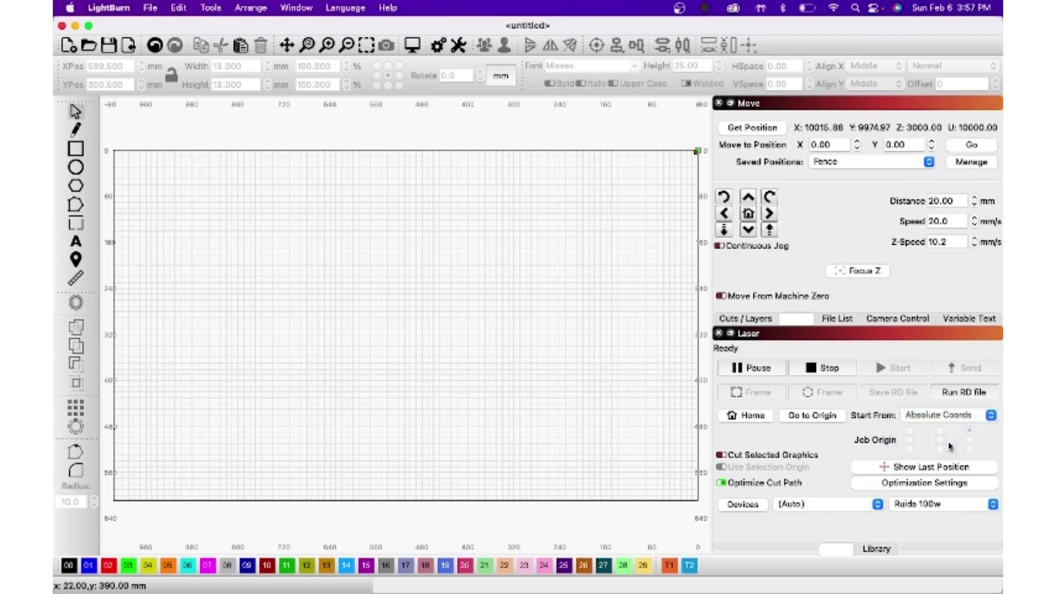
Draw a square about 107 mm wide in the left part of the work area
click(80, 149)
drag(173, 296, 237, 348)
key(ctrl)
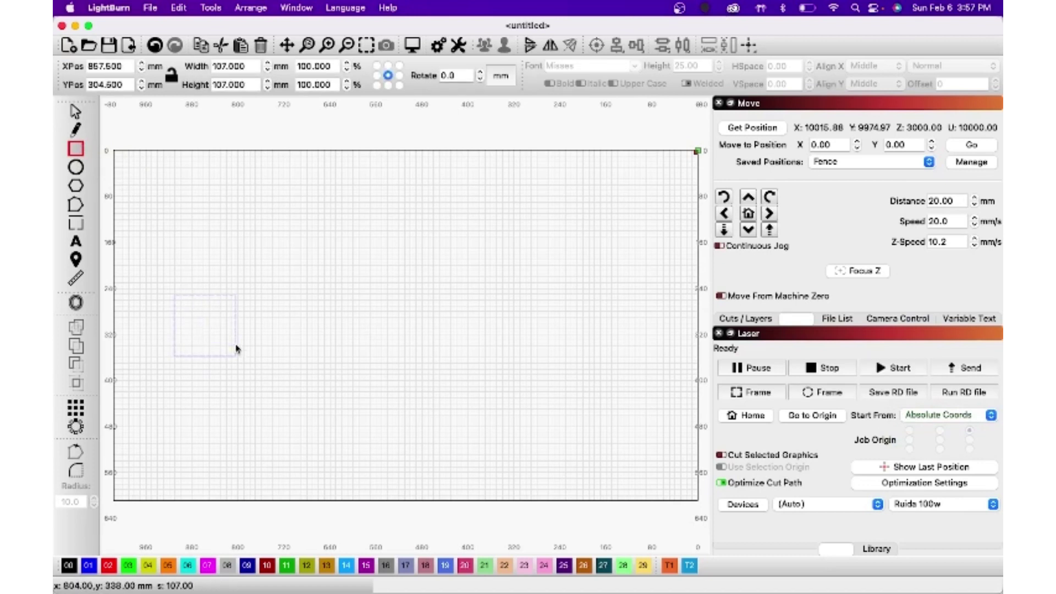
Show the square's cut layer settings and move the square down to about X 858, Y 461 mm
click(738, 323)
click(908, 133)
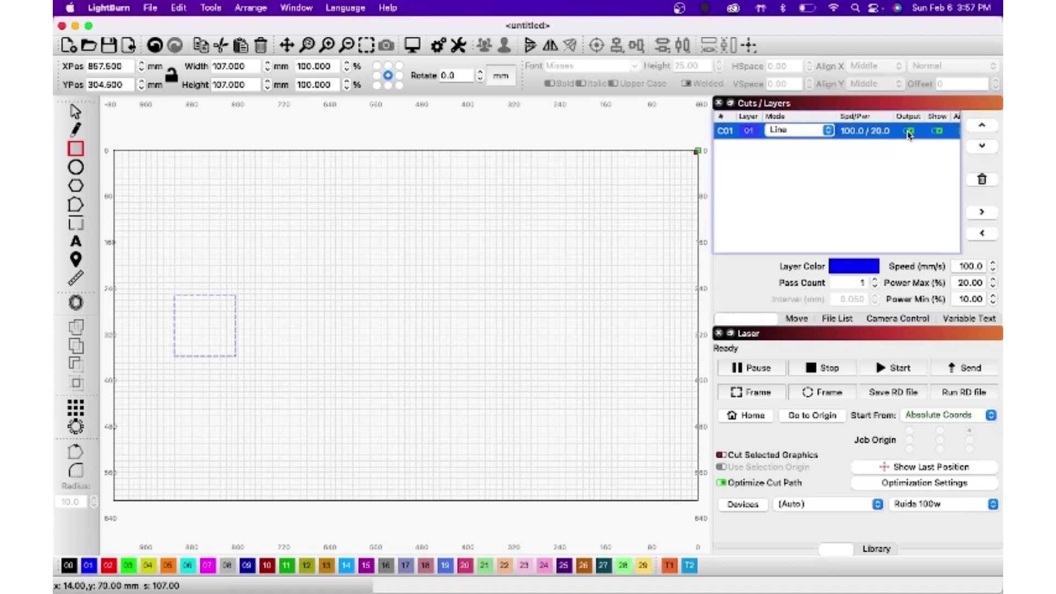
click(283, 372)
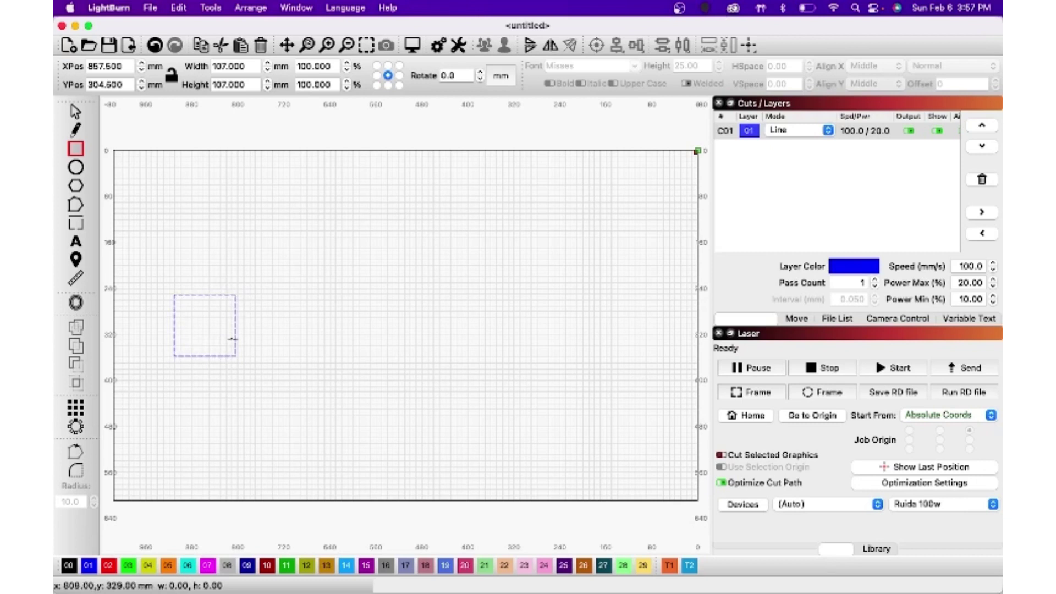
key(Escape)
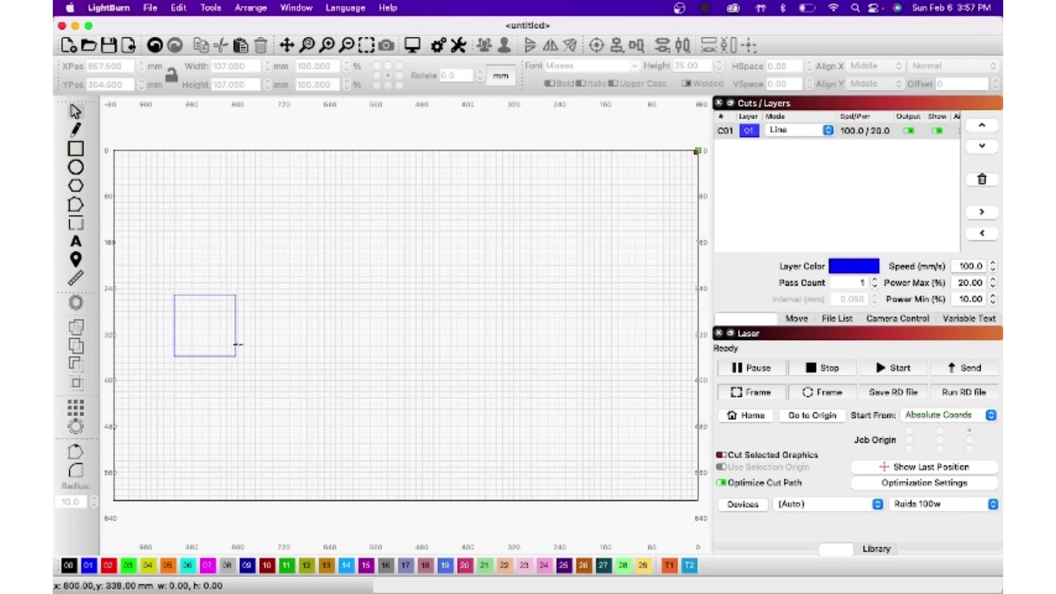
click(175, 301)
drag(203, 325, 205, 412)
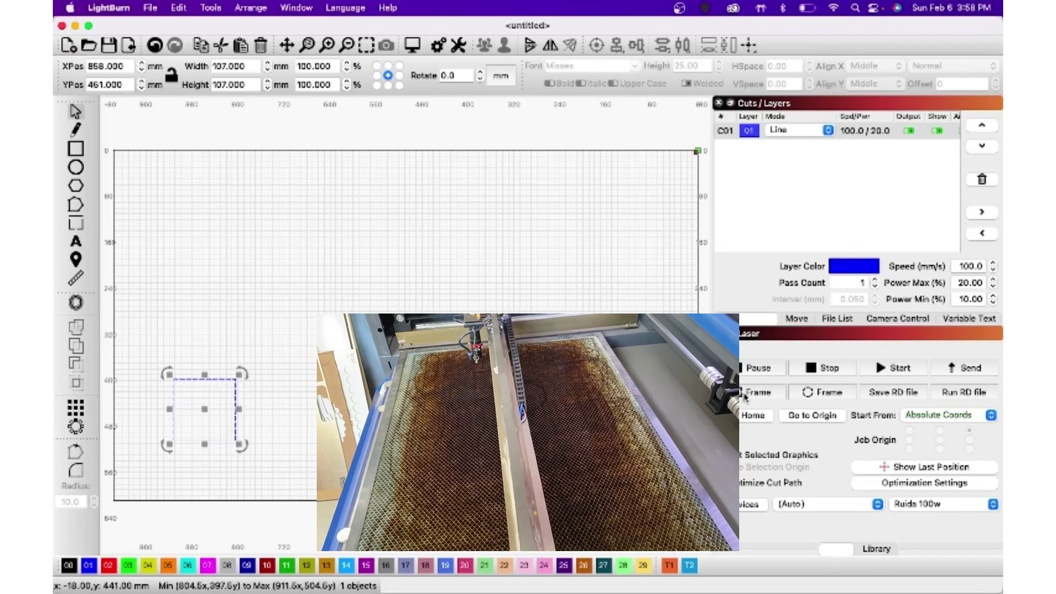
Set the laser head's movement speed to 150 mm/s
click(804, 319)
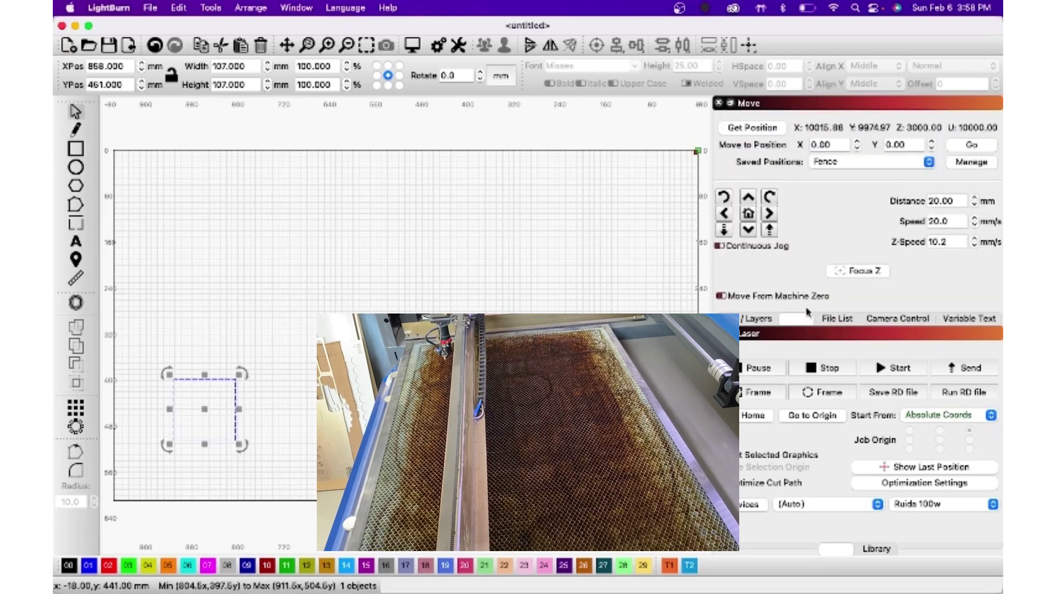
click(942, 220)
key(BackSpace)
key(BackSpace)
key(BackSpace)
key(BackSpace)
text(150)
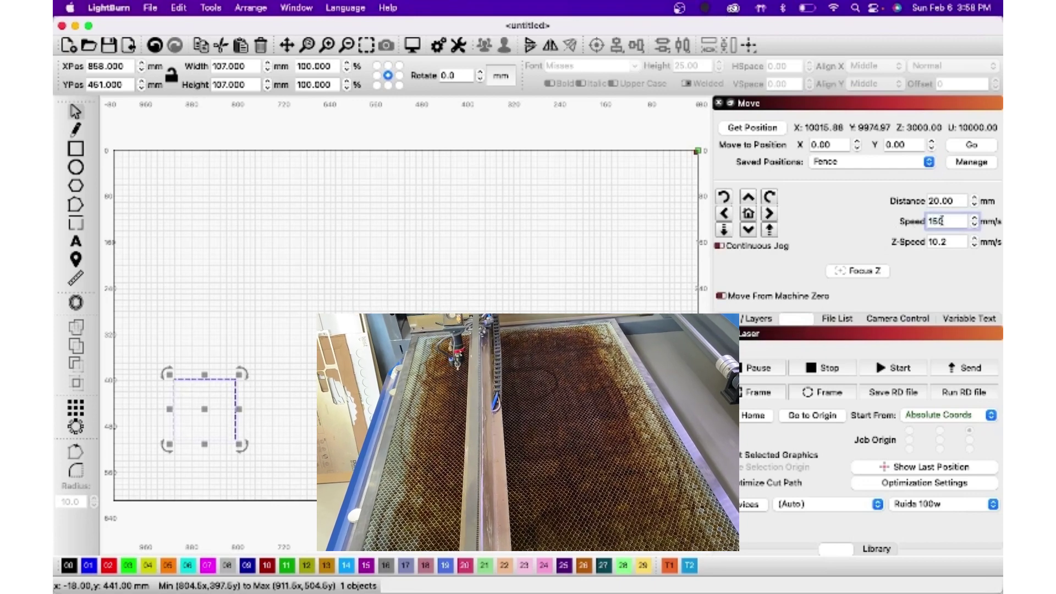
key(Tab)
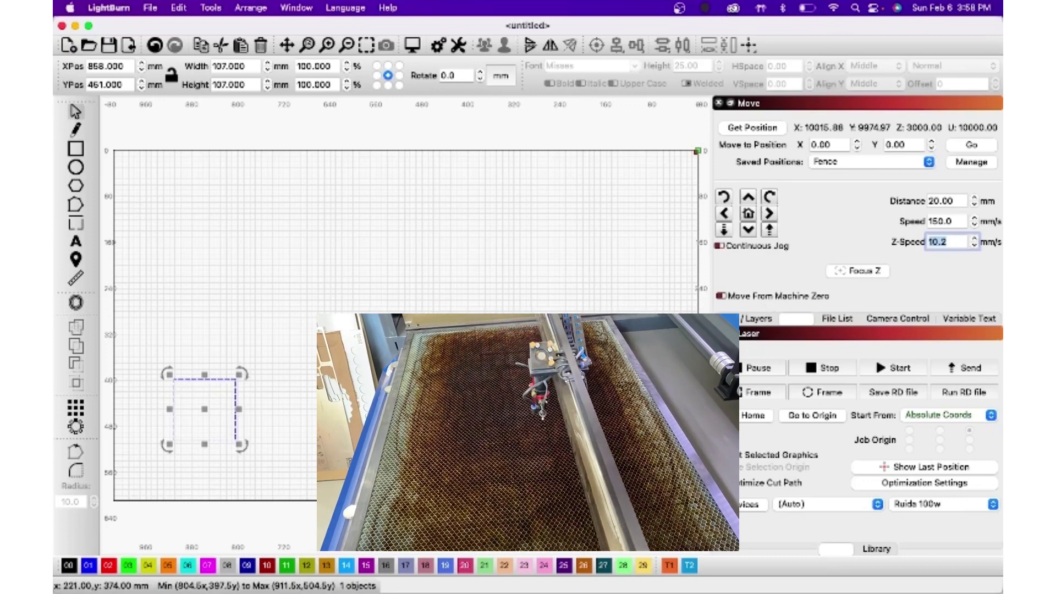
Frame the square at about X 223, Y 171 mm and again at about X 192, Y 469 mm
drag(203, 408, 569, 252)
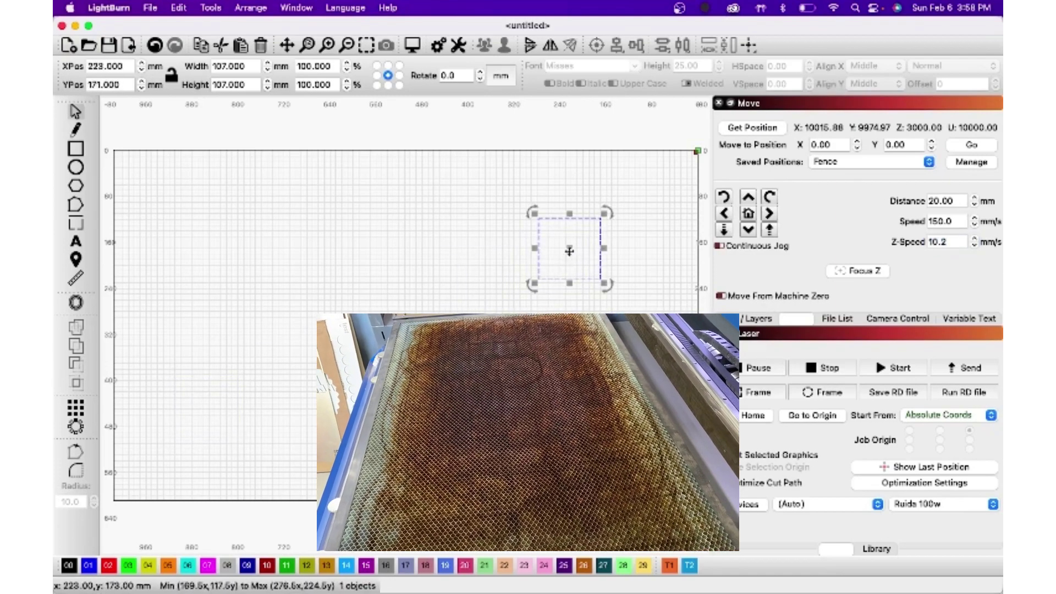
click(742, 394)
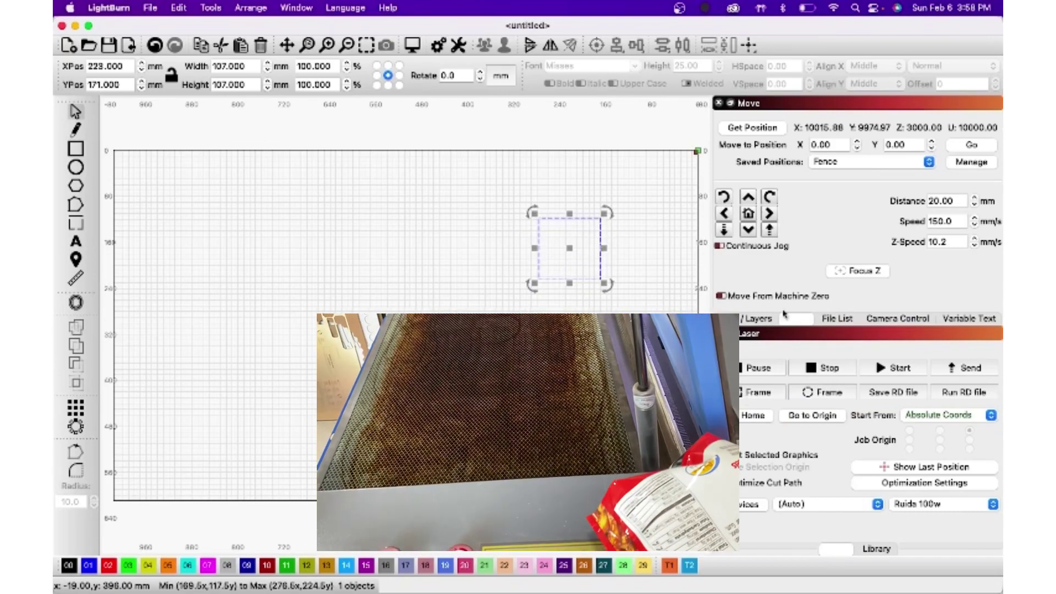
drag(569, 248, 587, 415)
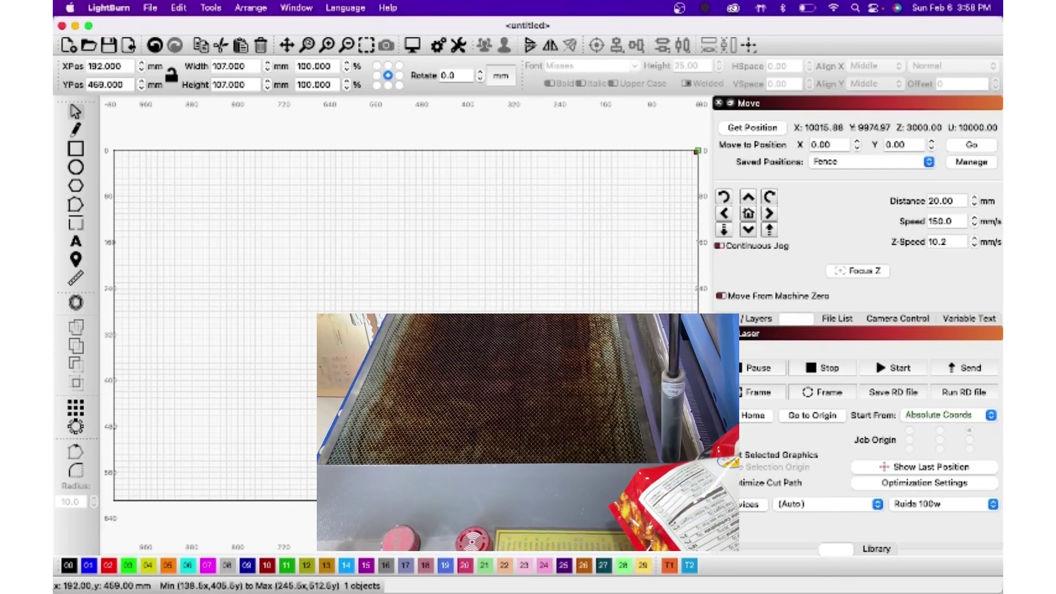
click(756, 397)
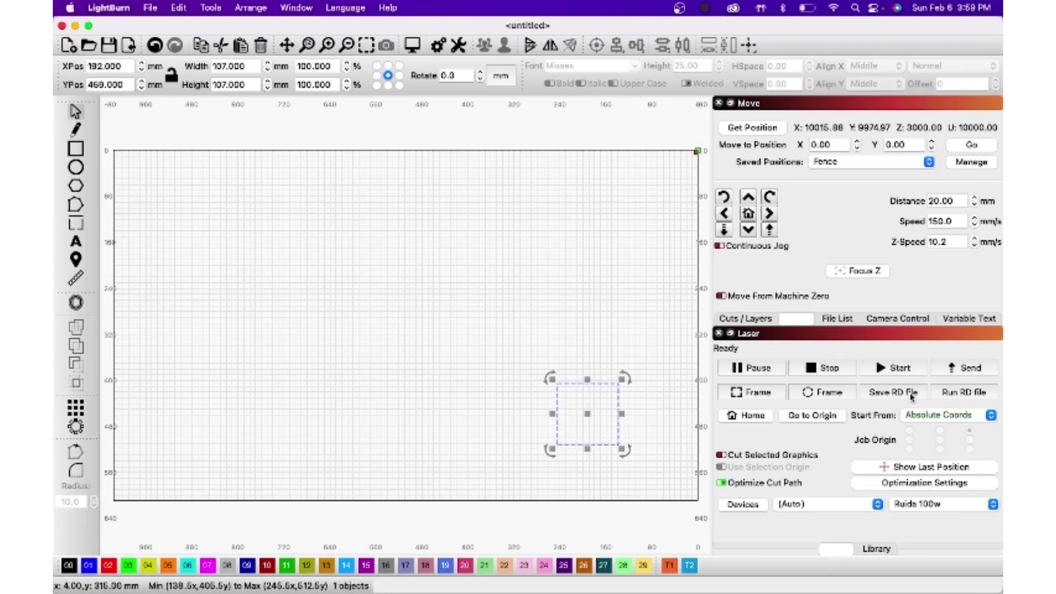
Move the square to about X 497, Y 276 mm and frame it with the start mode set to Current Position
drag(590, 414, 413, 309)
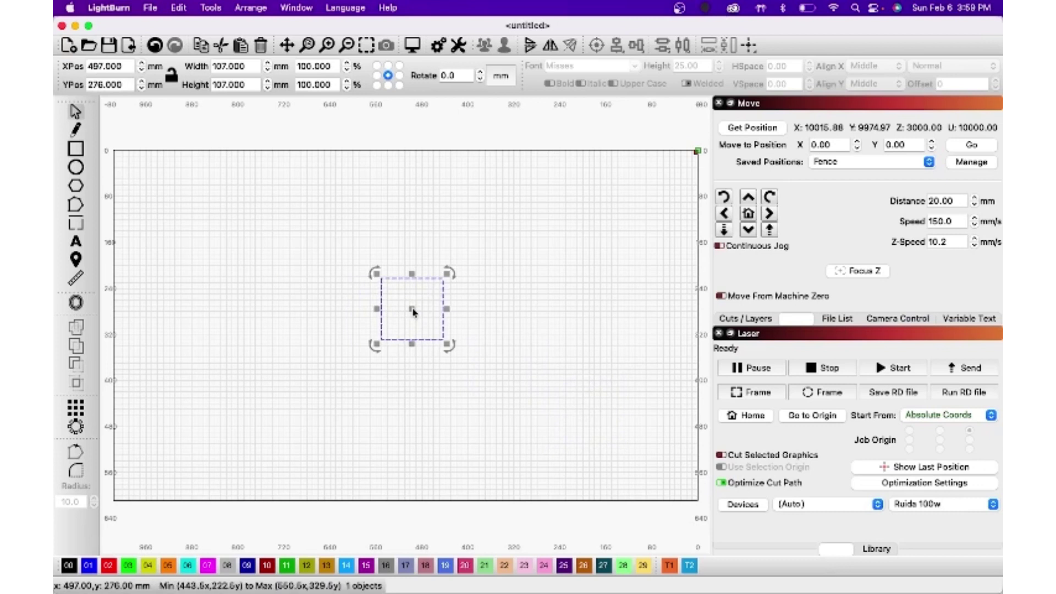
click(957, 416)
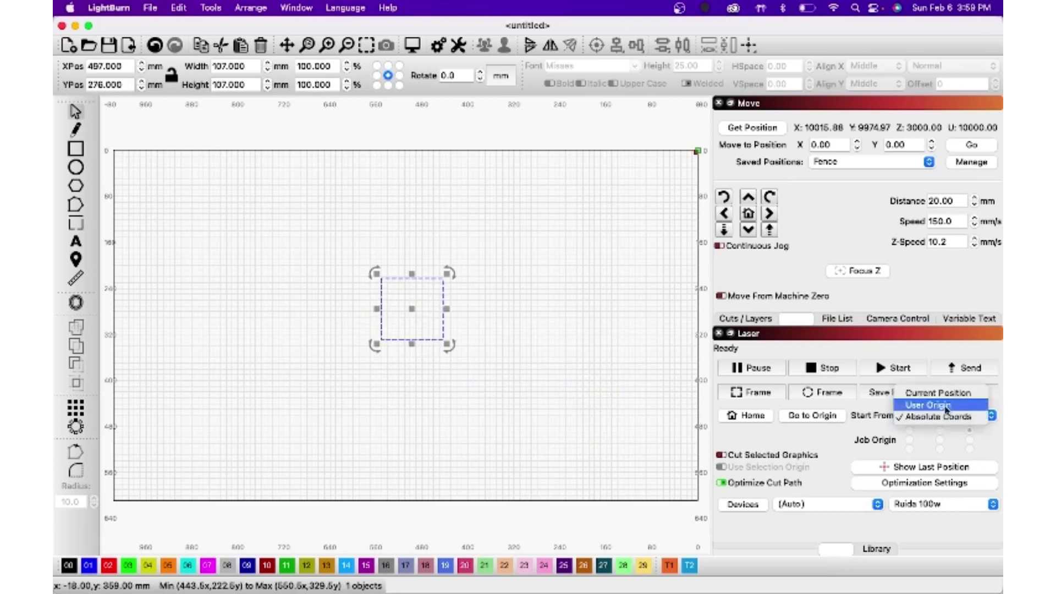
click(946, 393)
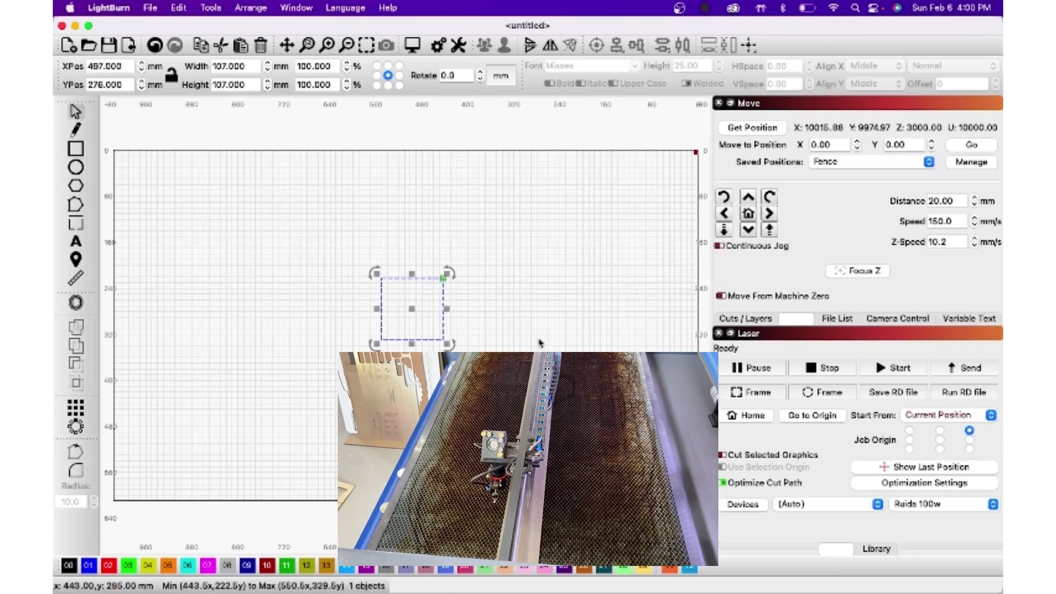
click(738, 396)
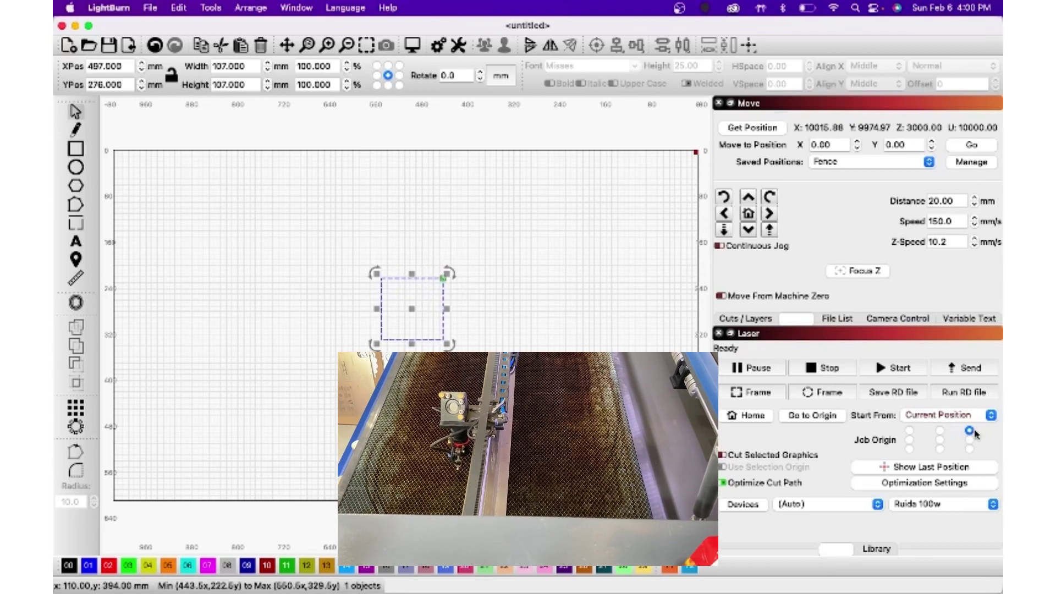
Frame the square from Current Position with the job origin at its centre, lower-right corner and lower-left corner in turn
click(940, 440)
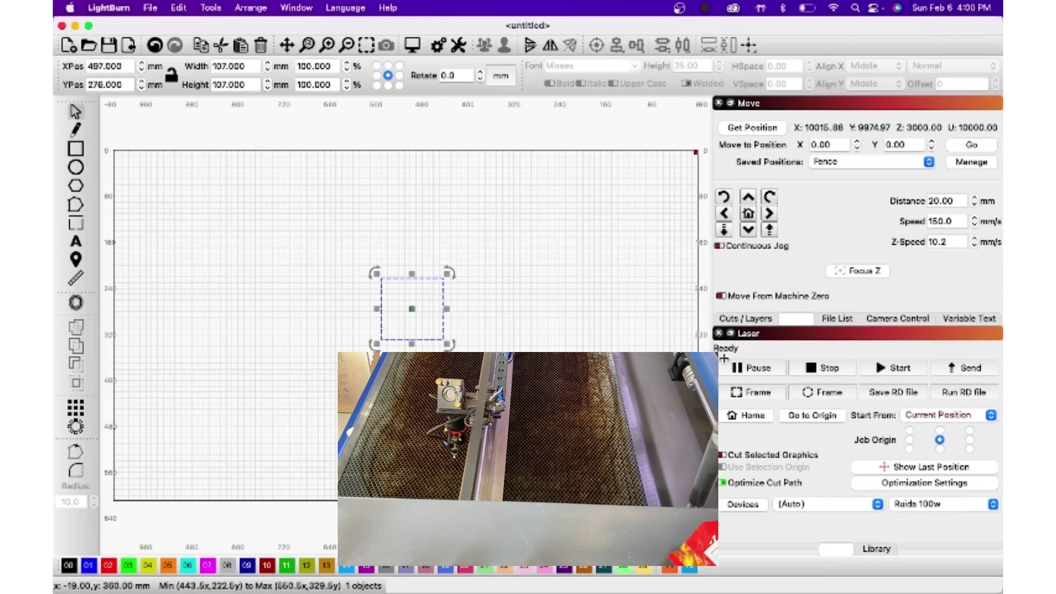
click(753, 393)
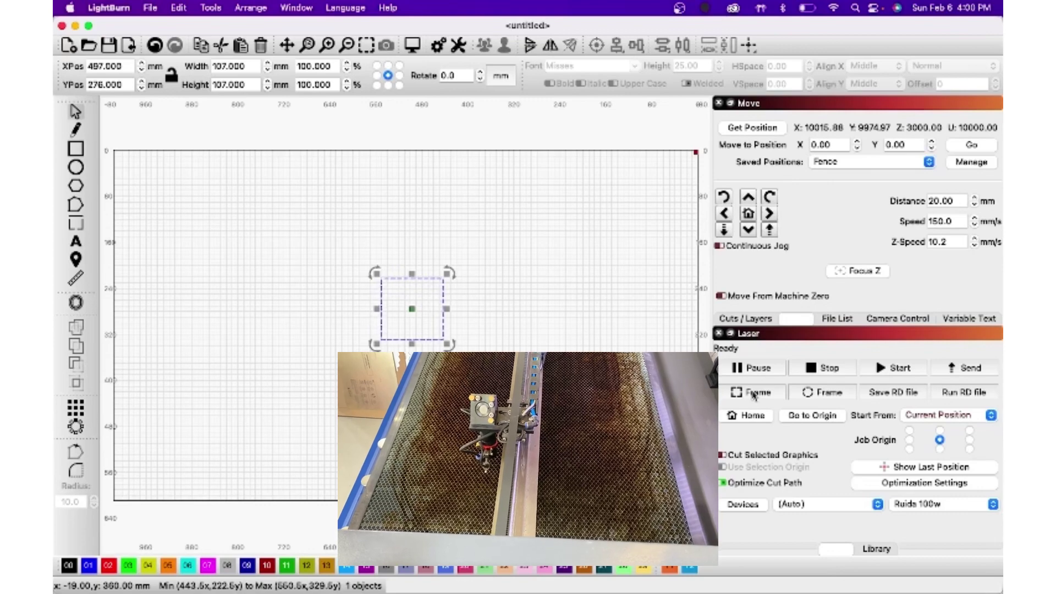
click(970, 449)
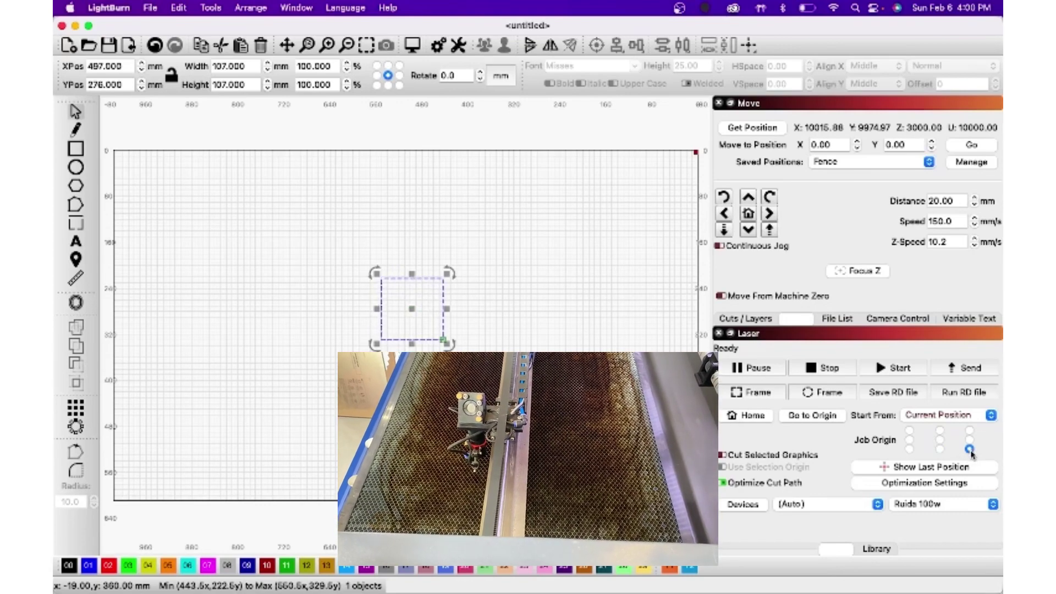
click(766, 394)
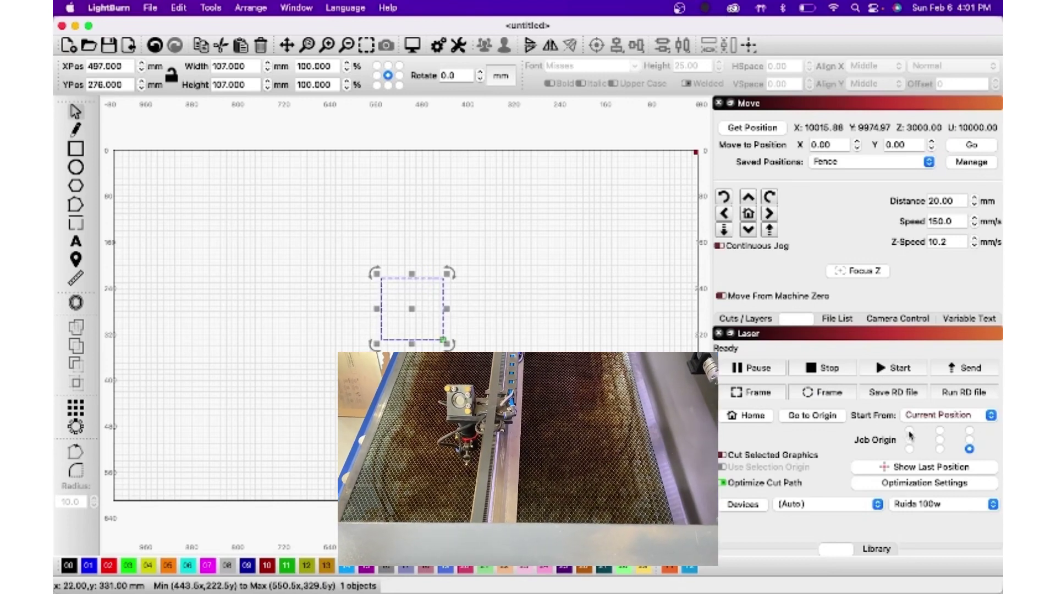
click(909, 449)
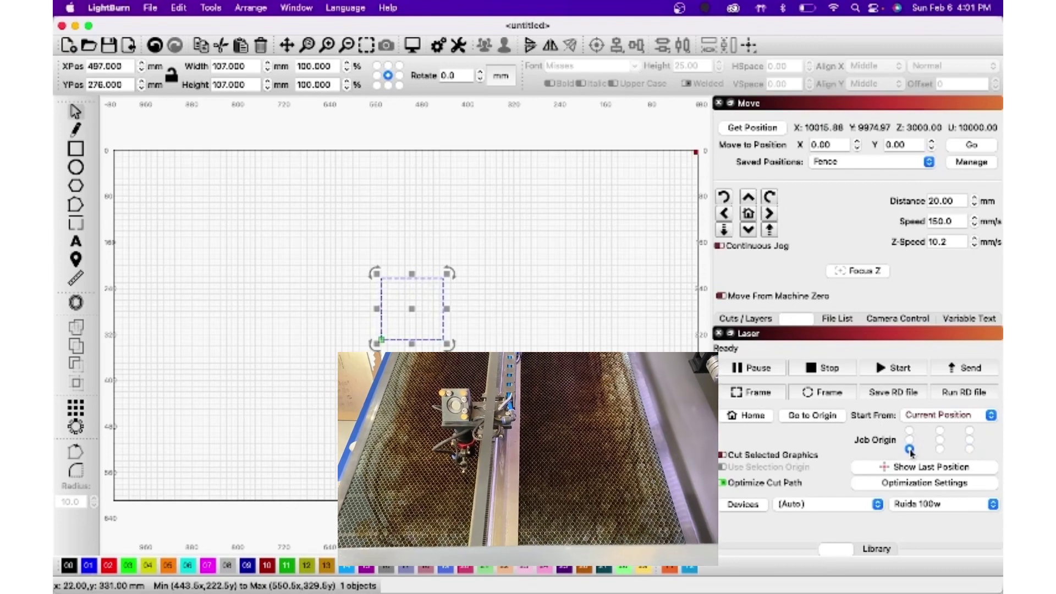
click(759, 397)
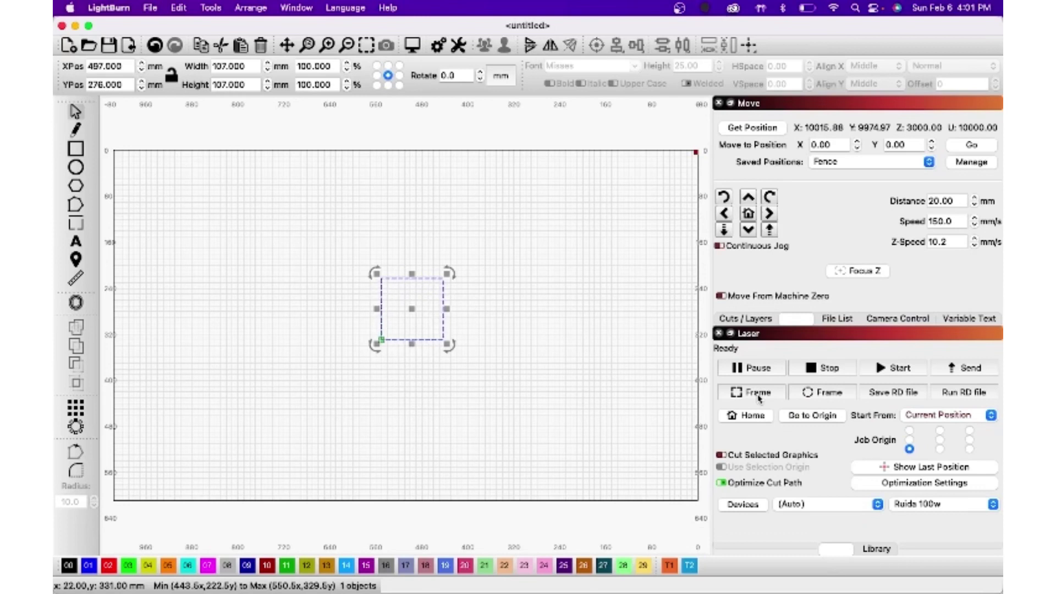
Set the start mode to User Origin and frame the square with the job origin at its lower-left and upper-left corners
click(991, 416)
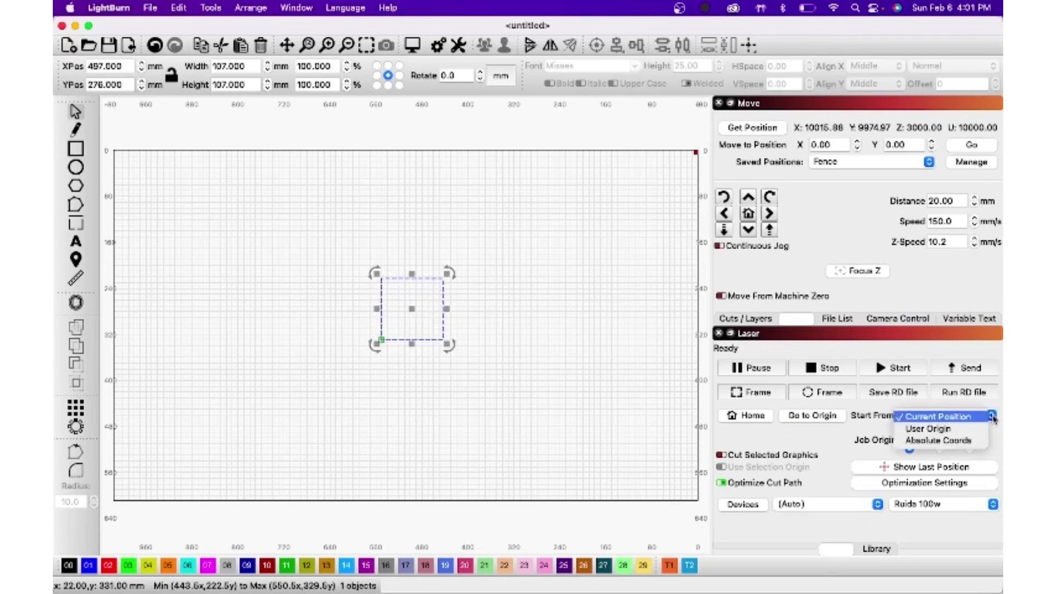
click(937, 429)
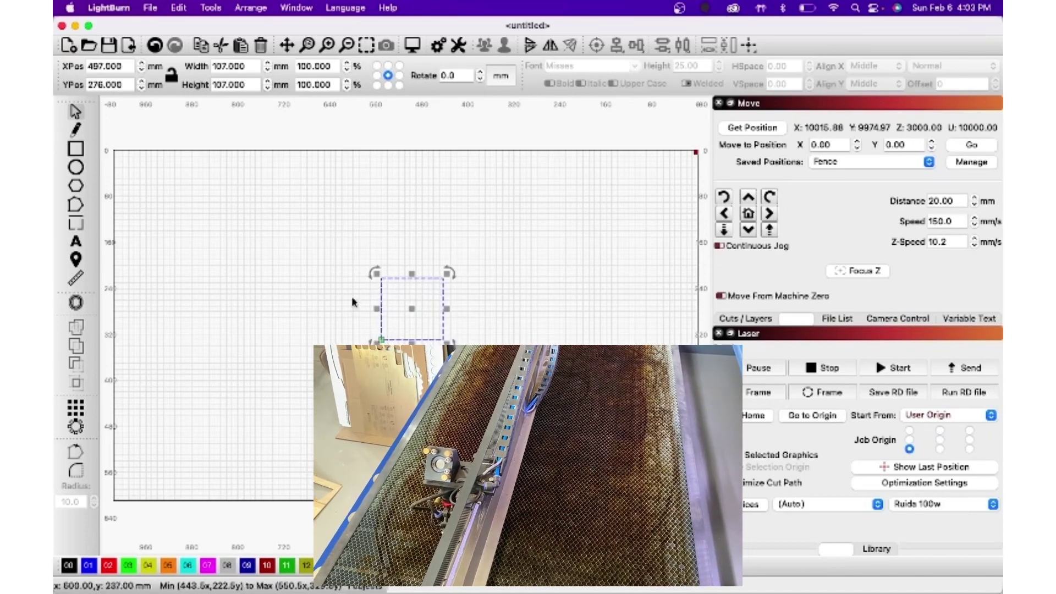
click(753, 394)
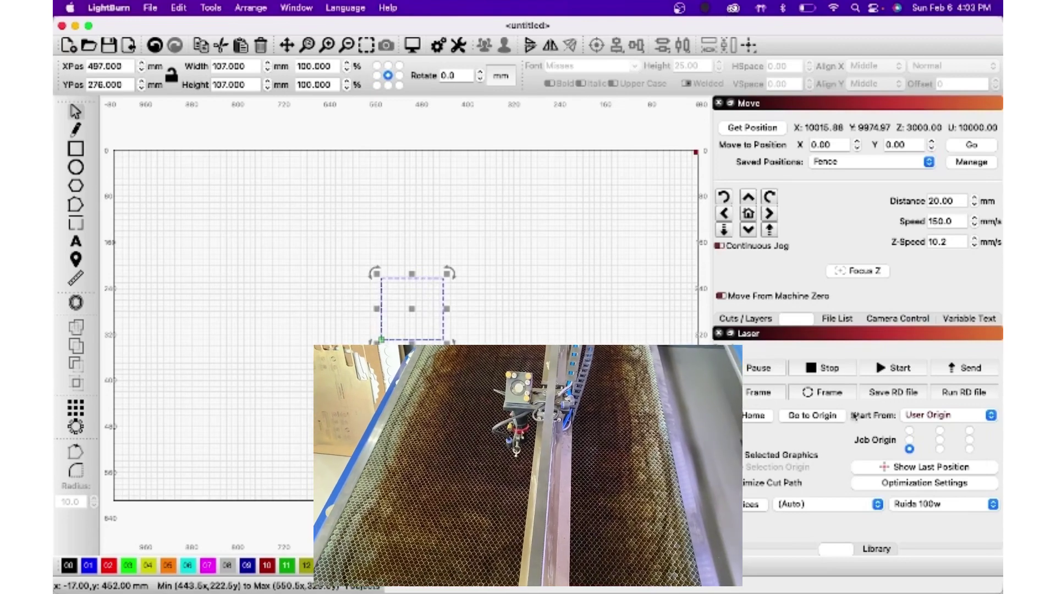
click(909, 430)
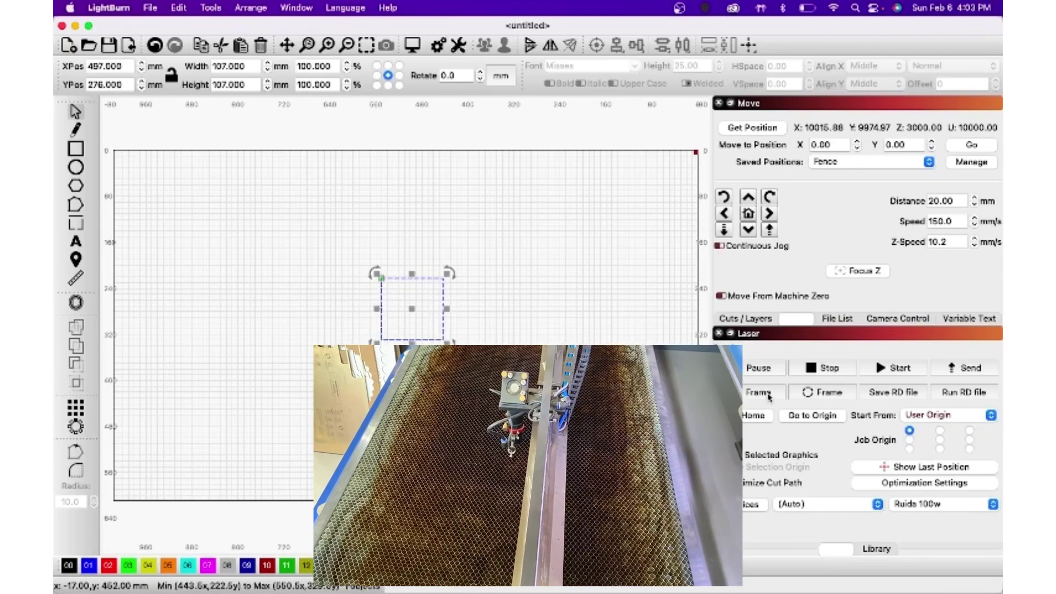
click(767, 394)
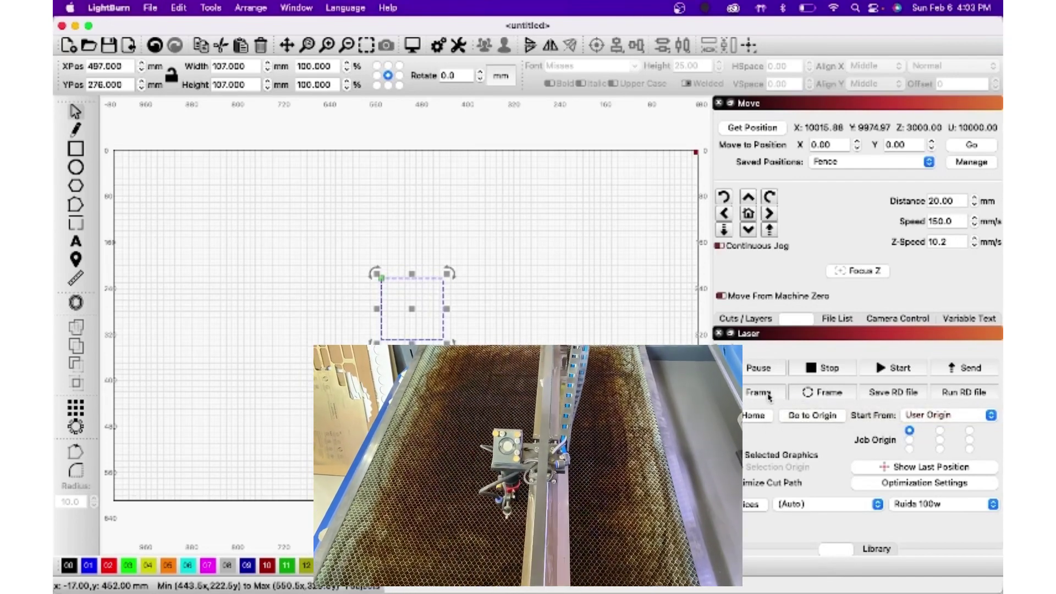
Try the job origin at the square's bottom centre, upper-left, top centre and middle right, ending at the lower-right corner
click(939, 448)
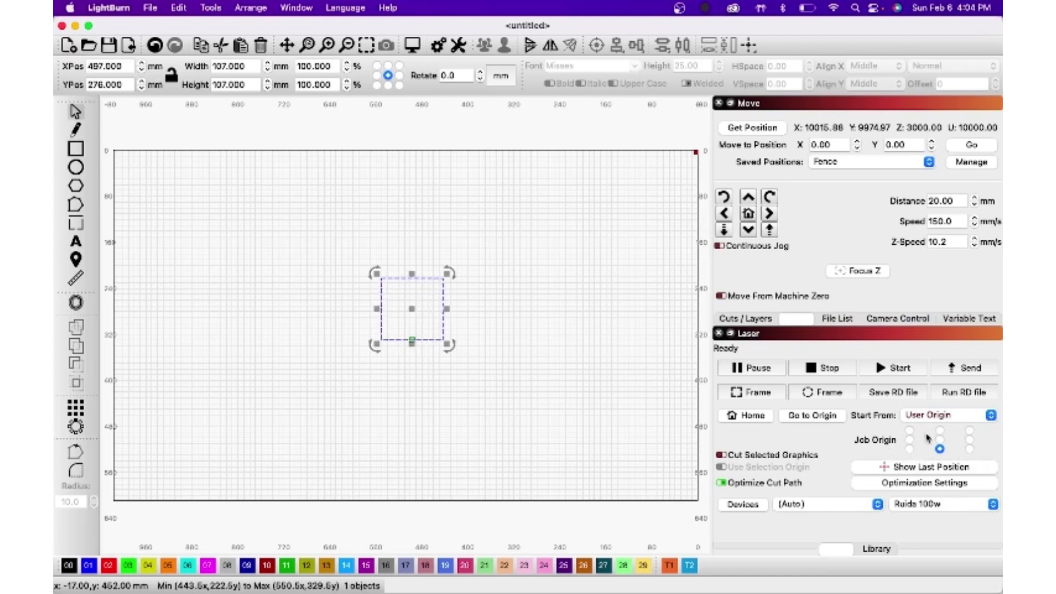
click(910, 431)
click(939, 430)
click(969, 440)
click(969, 448)
Set the start mode back to Absolute Coords and move the square to about X 906, Y 114 mm
click(991, 415)
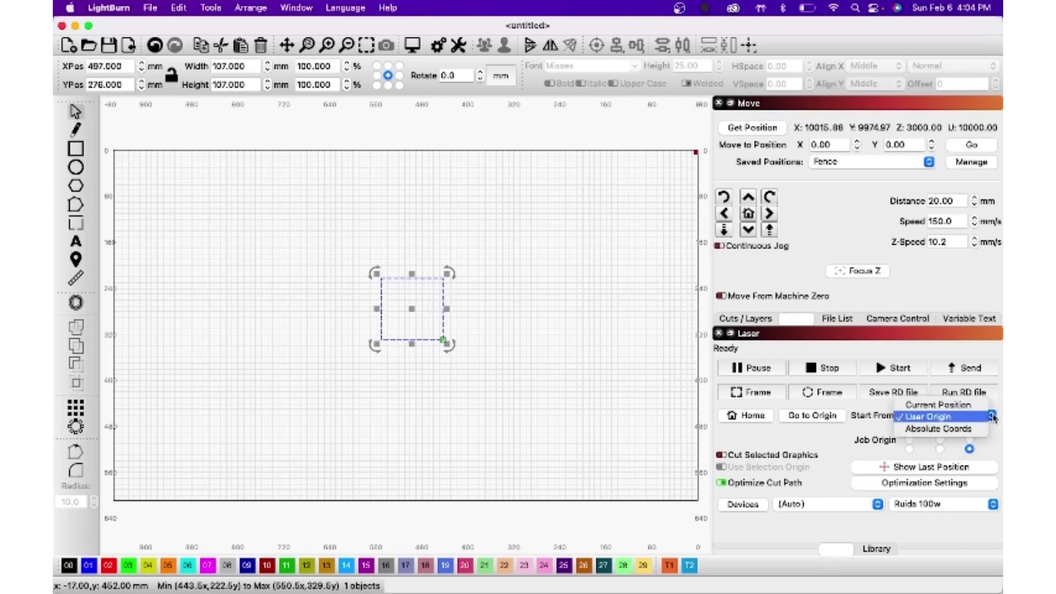
click(917, 408)
click(990, 416)
click(957, 441)
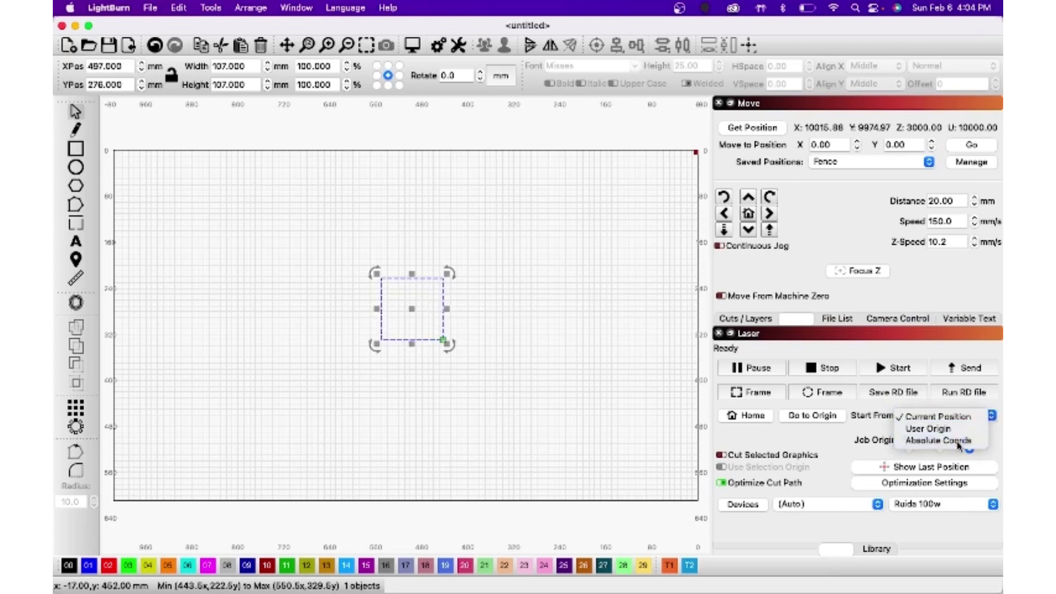
drag(413, 306, 255, 369)
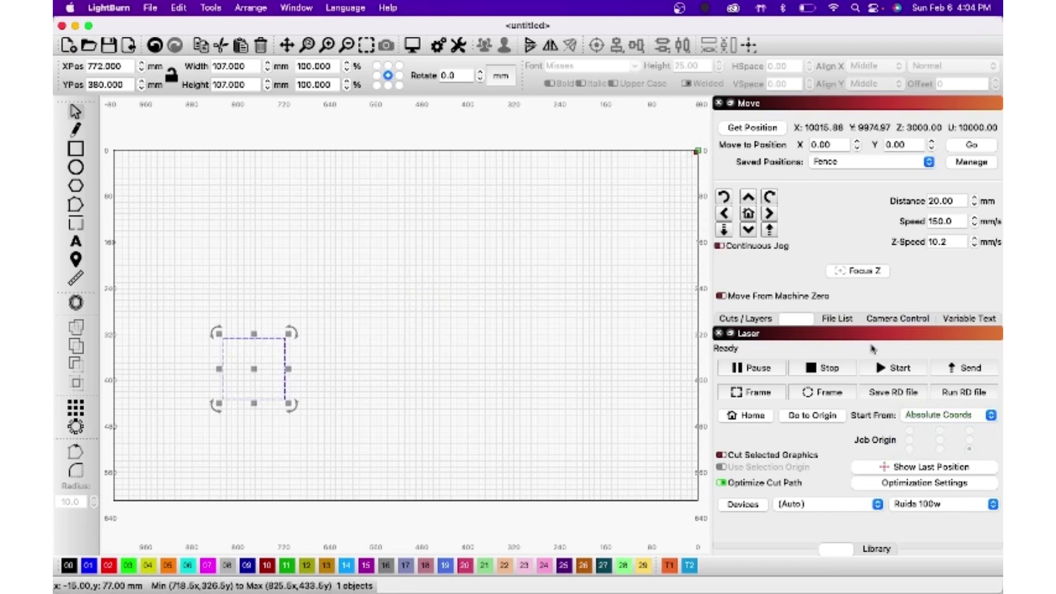
drag(253, 369, 177, 216)
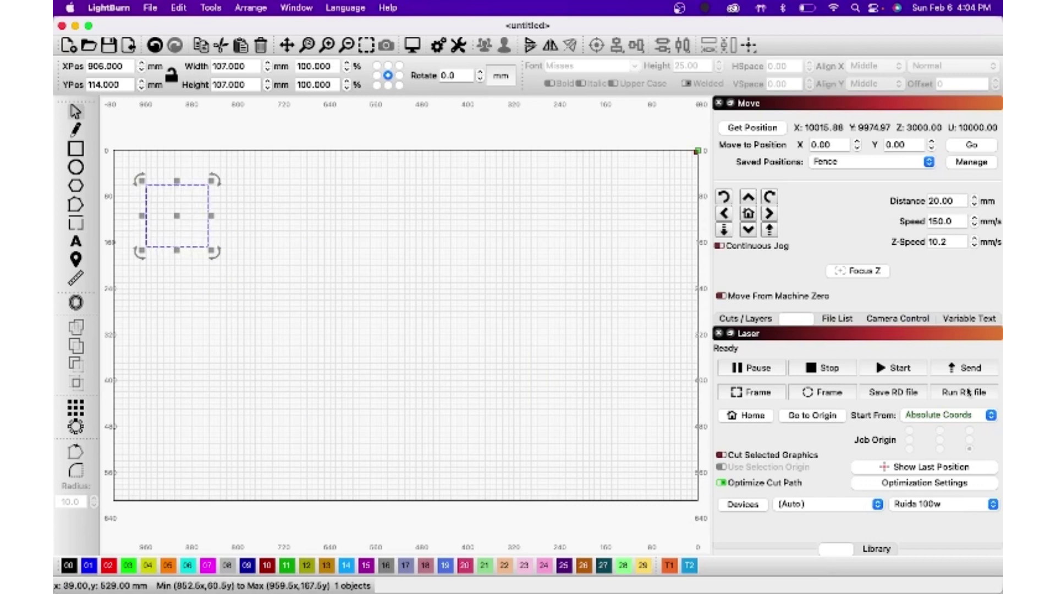
Set the start mode to Current Position and move the square toward the middle of the bed, about X 569, Y 290 mm
click(969, 415)
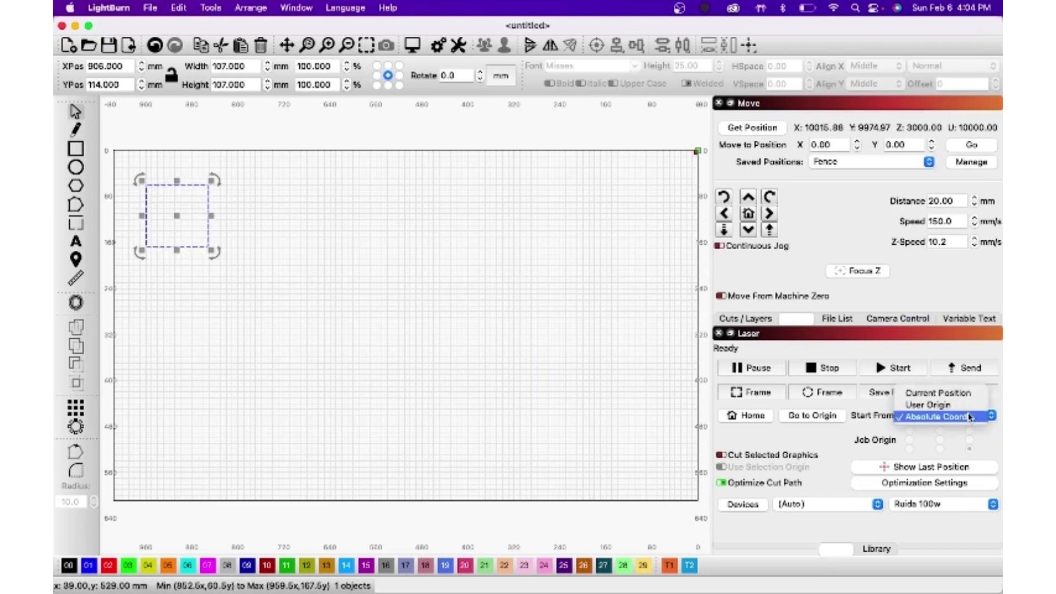
click(938, 392)
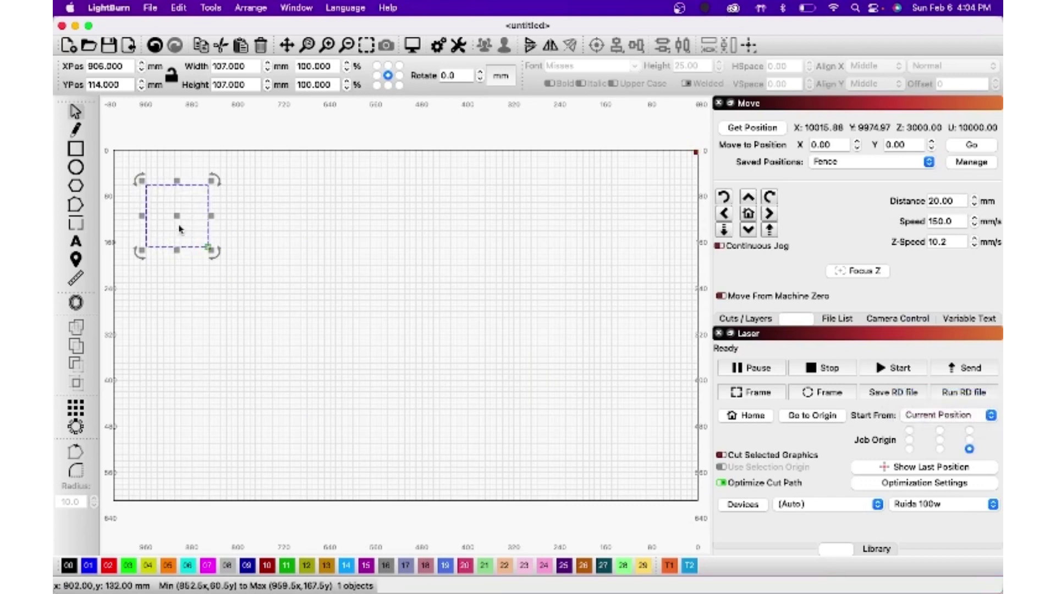
drag(174, 216, 372, 320)
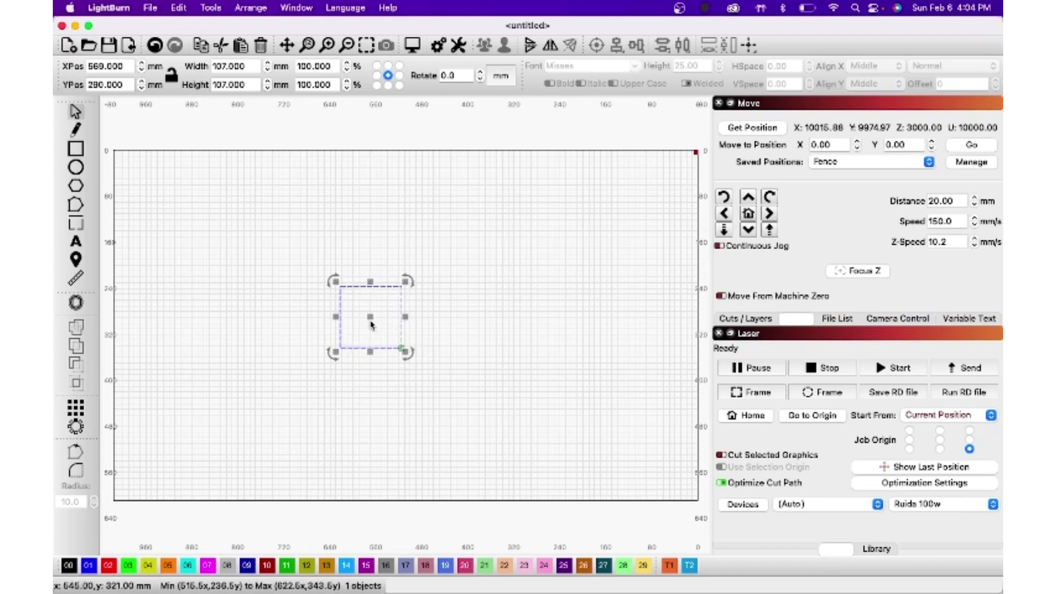
Move the square completely off the bed, beyond its left edge, to about X 1122, Y 212 mm
drag(365, 315, 56, 271)
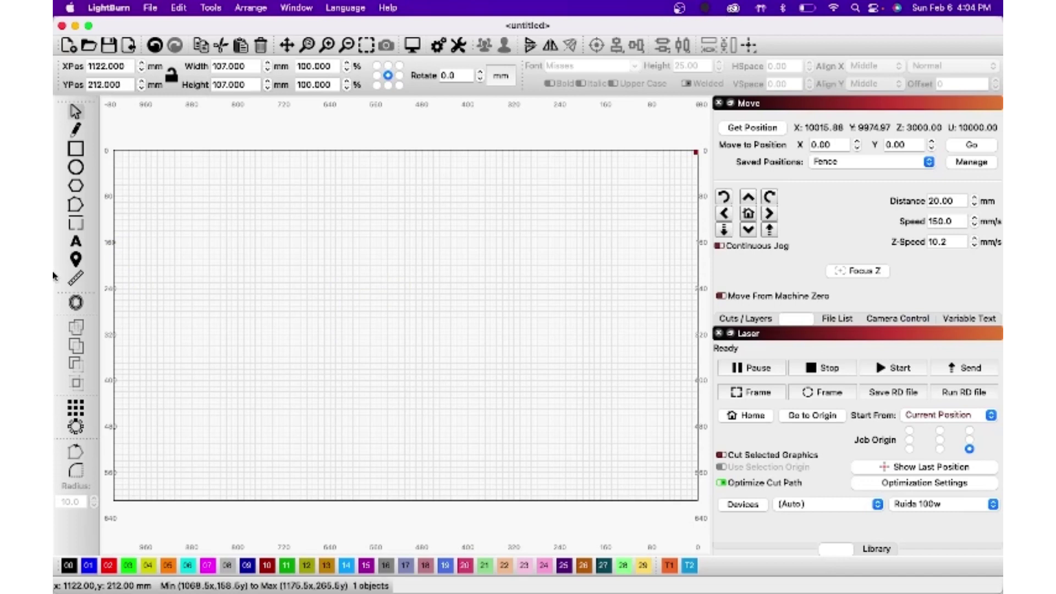
scroll(192, 304, up, 1)
scroll(192, 304, down, 5)
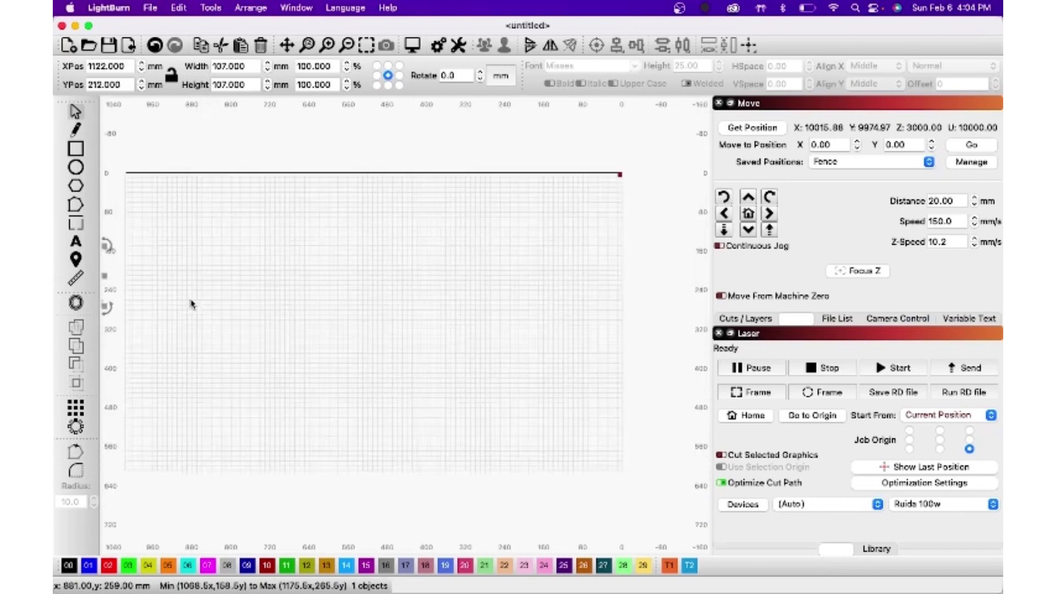
scroll(192, 304, down, 1)
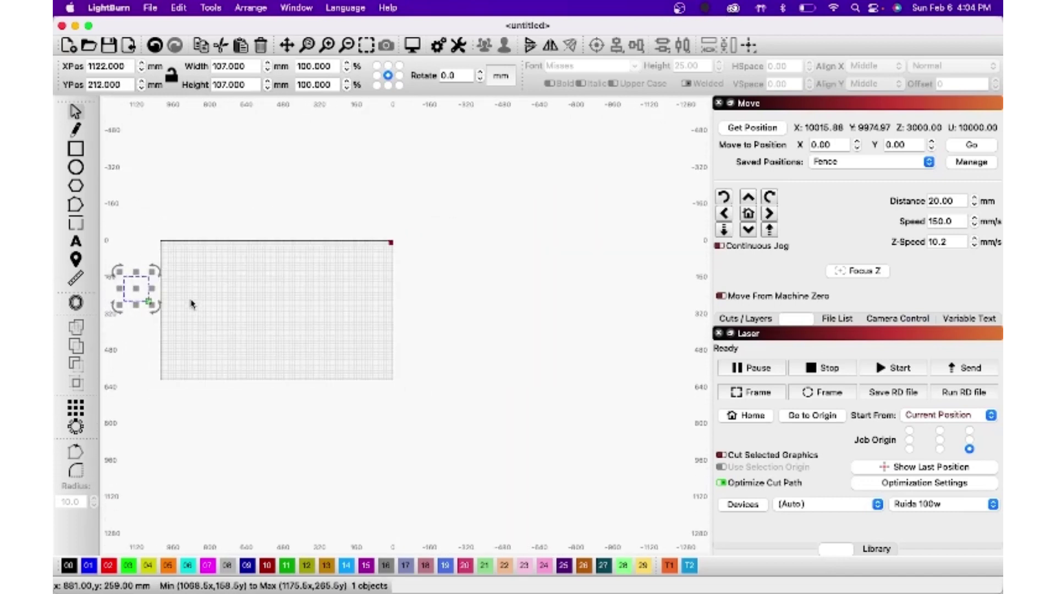
Frame the off-bed square from Current Position with a rectangular frame and set the start mode to User Origin
click(763, 397)
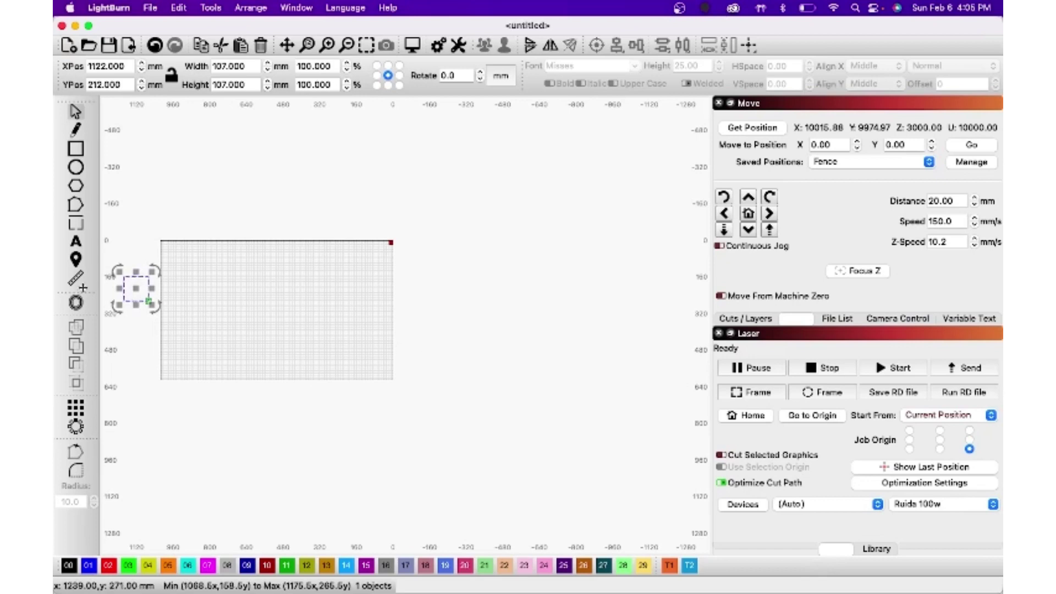
click(747, 393)
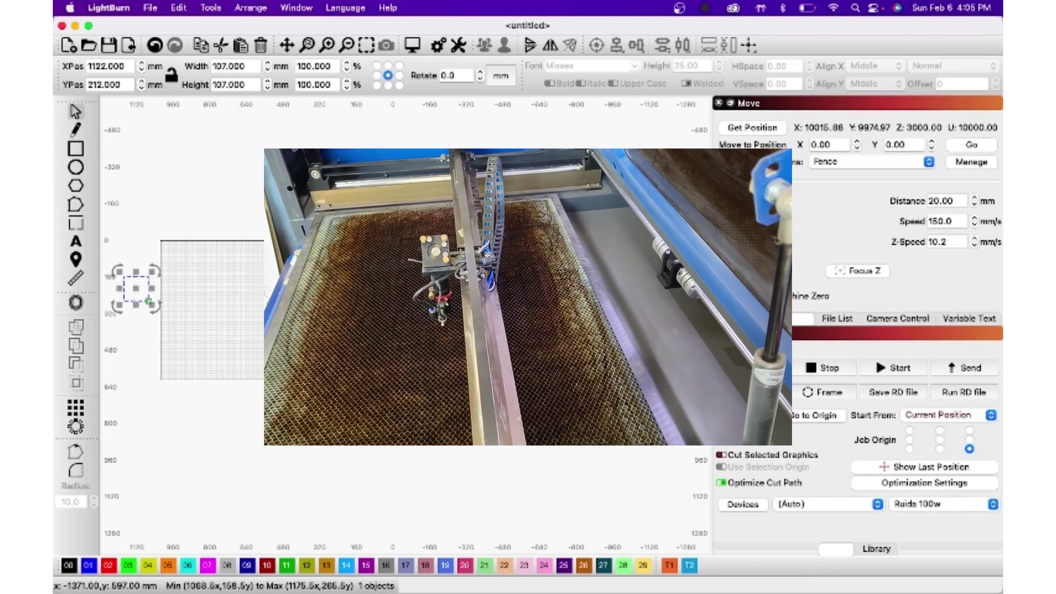
click(971, 416)
click(943, 430)
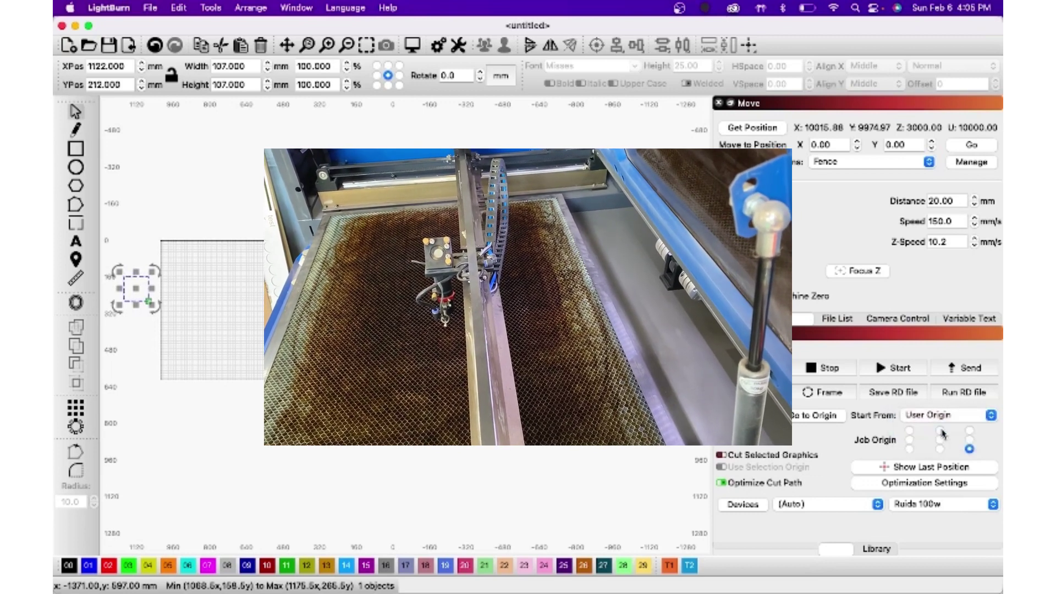